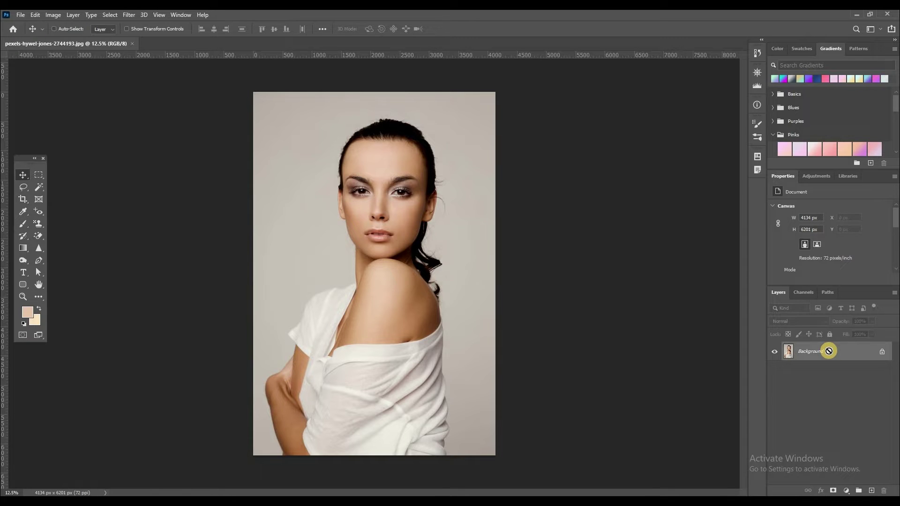
# Duplicate the background into Layer 1 with Ctrl+J and launch Image > Adjustments > HDR Toning
pyautogui.hotkey('ctrl', 'j')
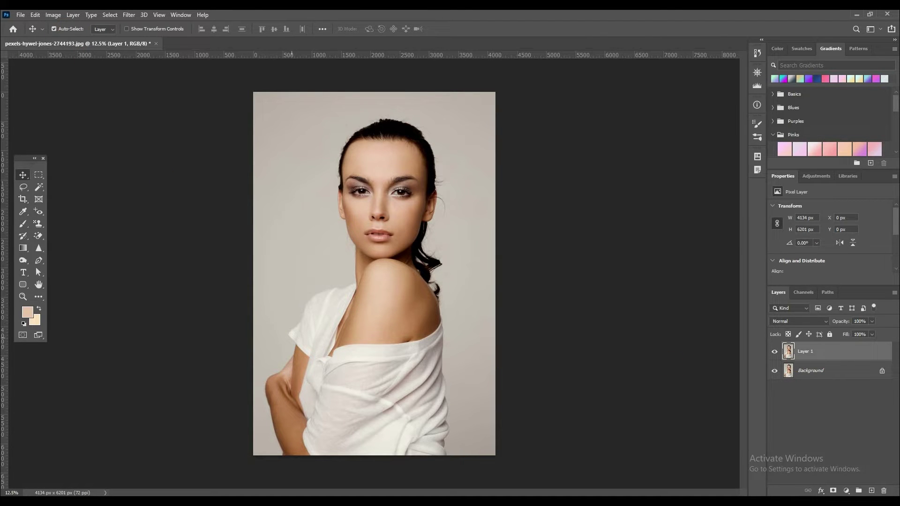
pyautogui.click(53, 15)
pyautogui.moveTo(70, 40)
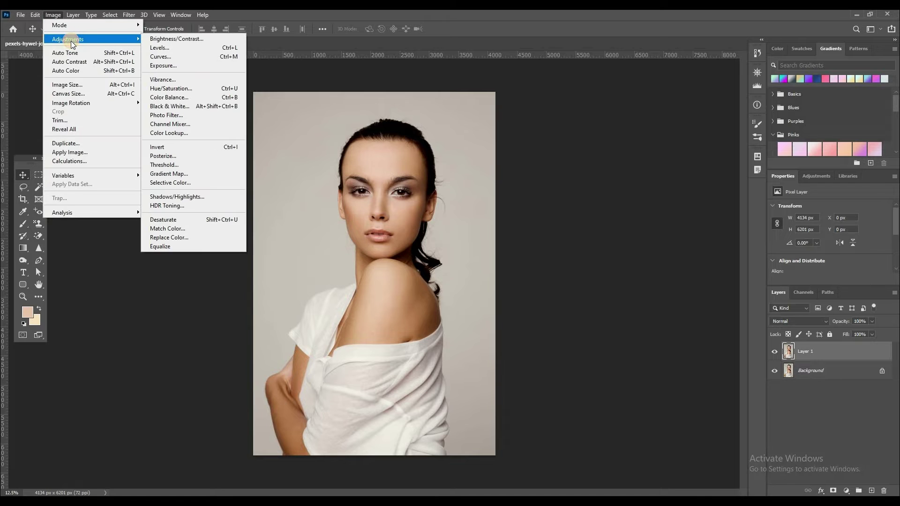
pyautogui.click(205, 207)
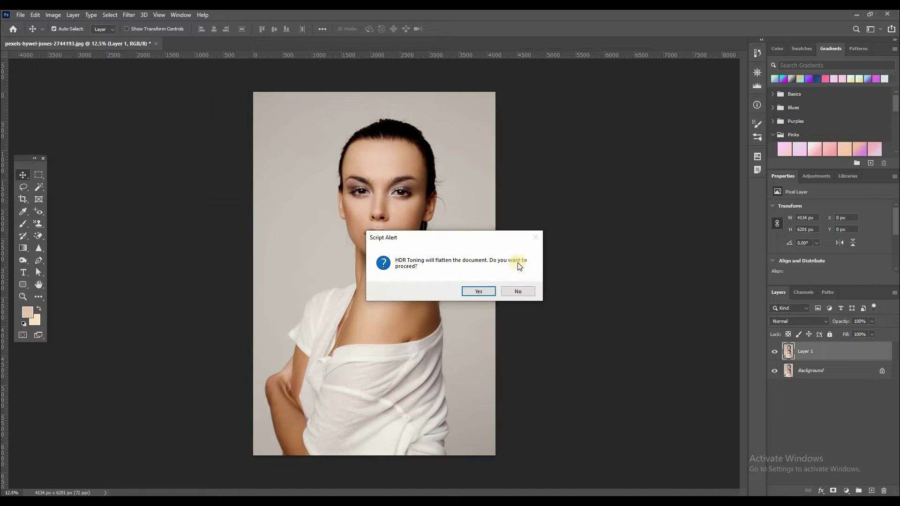
# Agree to flatten the image, reposition the HDR Toning dialog, and preview the City Twilight preset
pyautogui.click(480, 292)
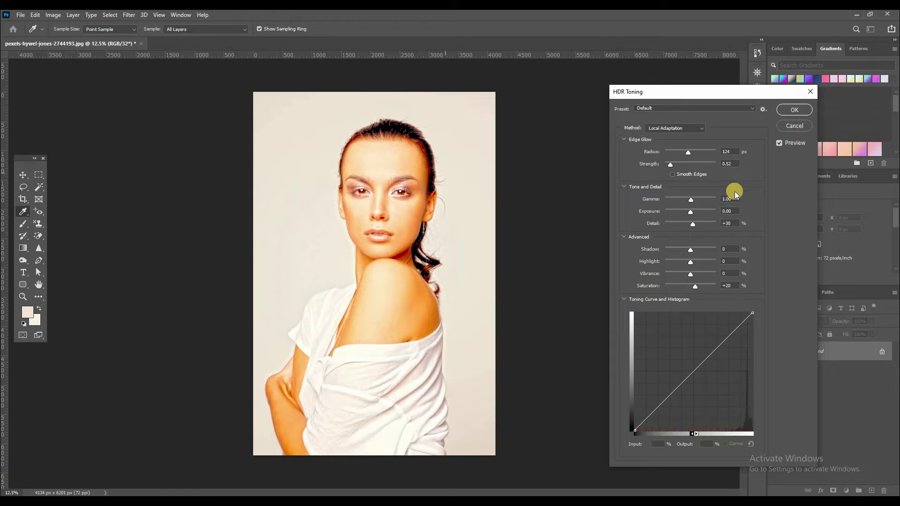
pyautogui.moveTo(642, 94); pyautogui.dragTo(560, 85)
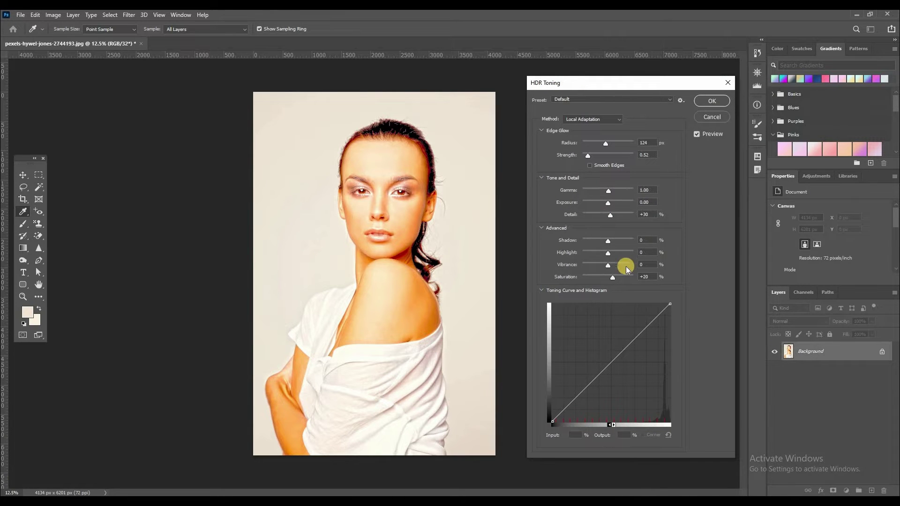
pyautogui.click(635, 101)
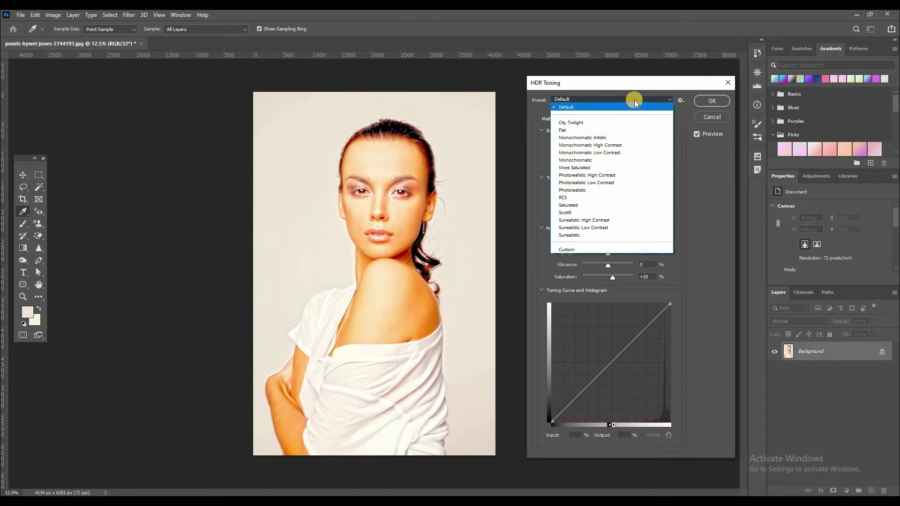
pyautogui.click(622, 124)
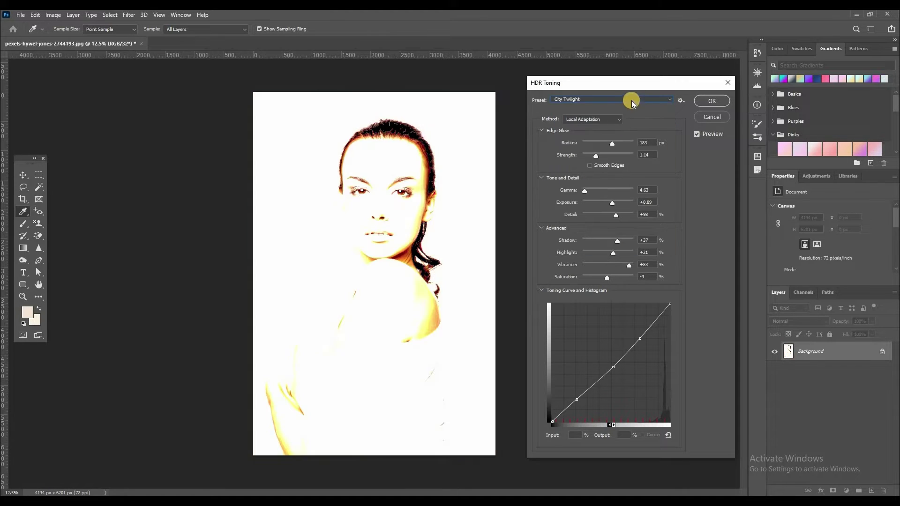
# Preview the Monochromatic preset, then return to the Default preset
pyautogui.click(632, 100)
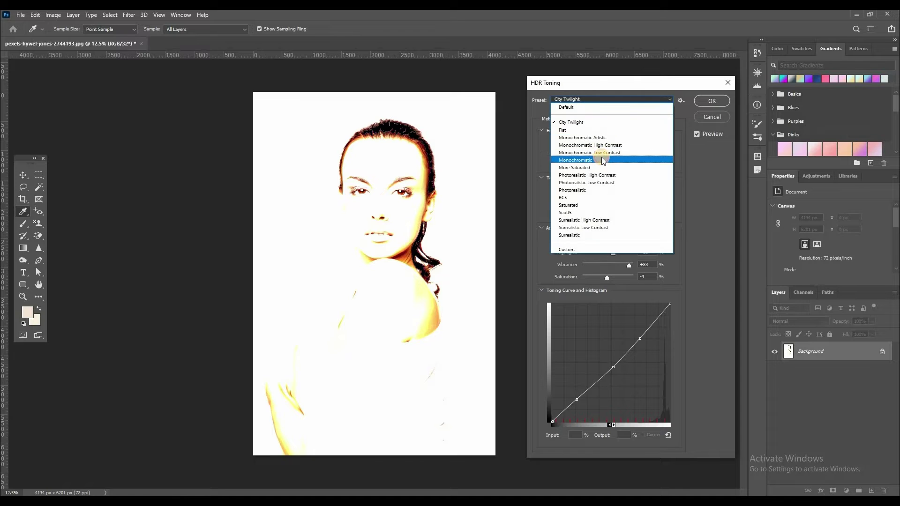
pyautogui.click(603, 160)
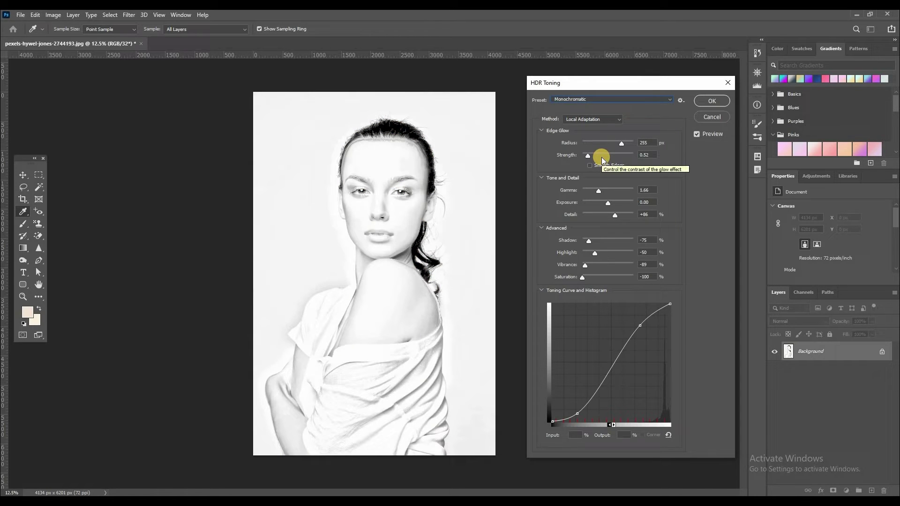
pyautogui.click(624, 101)
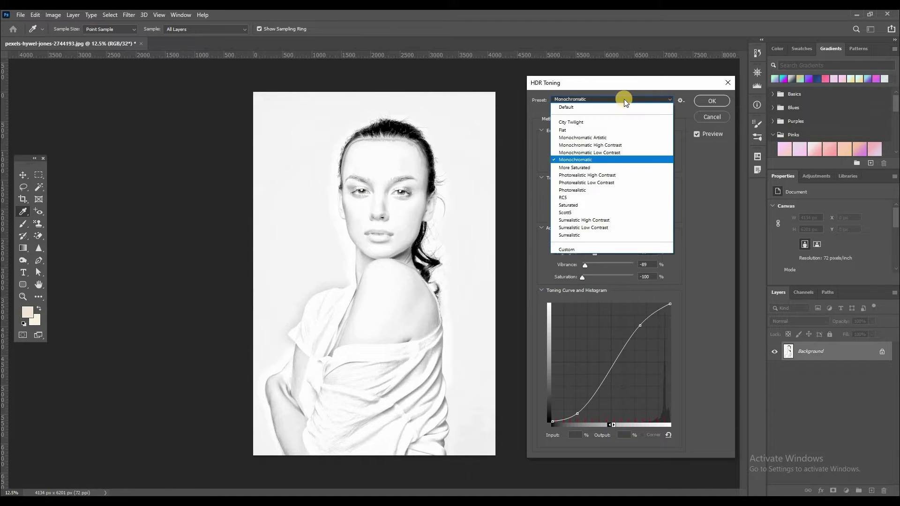
pyautogui.click(589, 107)
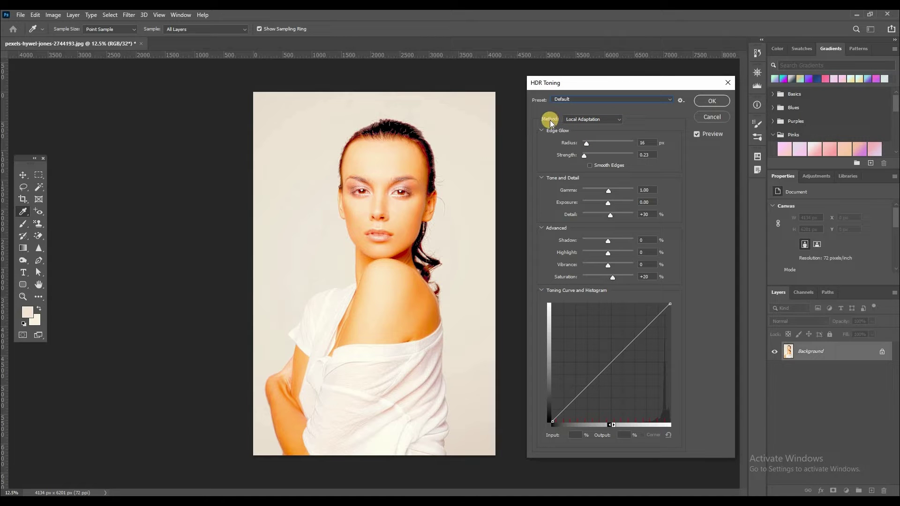
# Try the Exposure and Gamma method, raising exposure and setting gamma to 1.10
pyautogui.click(576, 119)
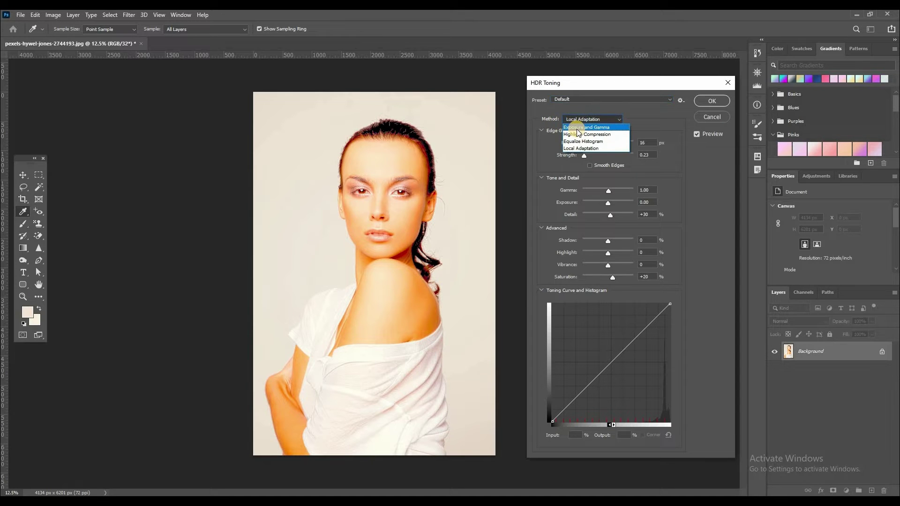
pyautogui.click(608, 128)
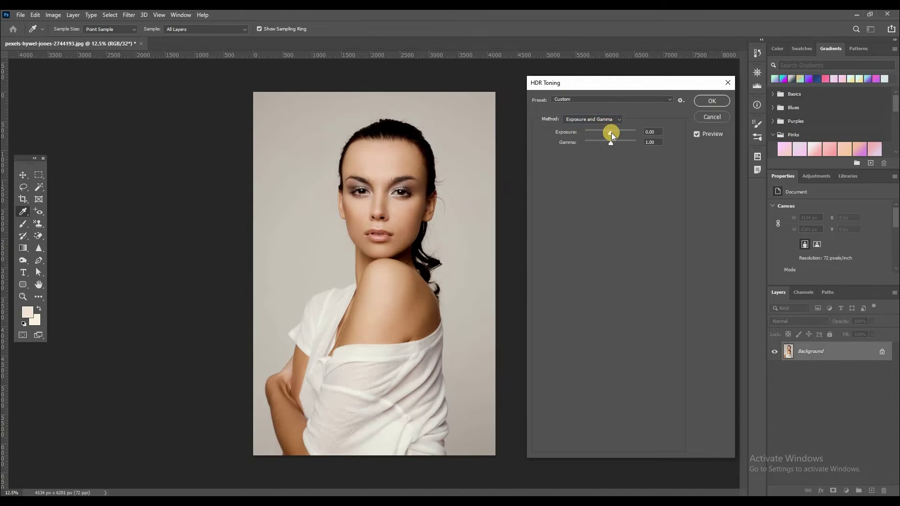
pyautogui.click(599, 133)
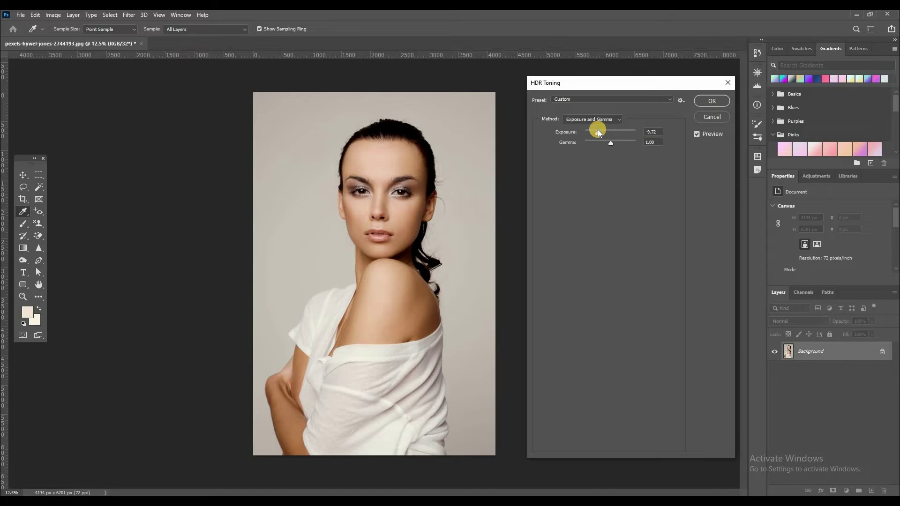
pyautogui.moveTo(606, 134); pyautogui.dragTo(610, 137)
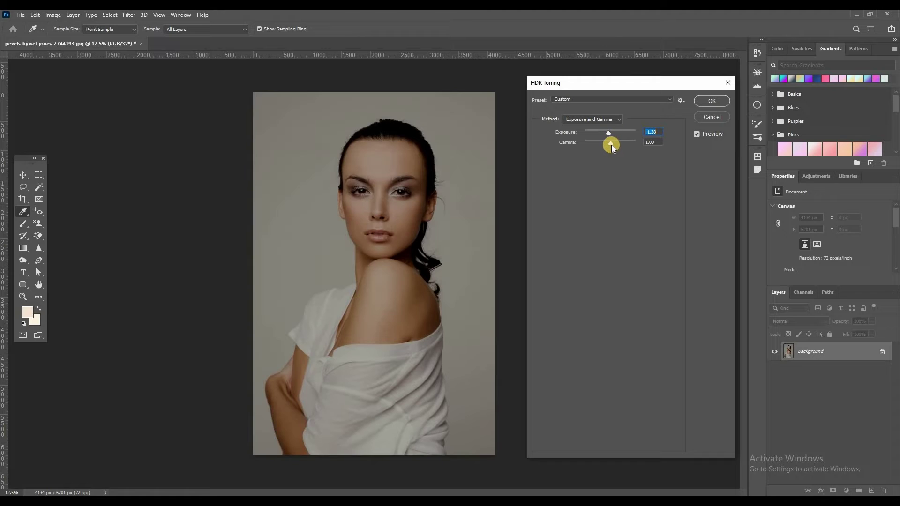
pyautogui.click(603, 145)
pyautogui.moveTo(603, 145); pyautogui.dragTo(610, 147)
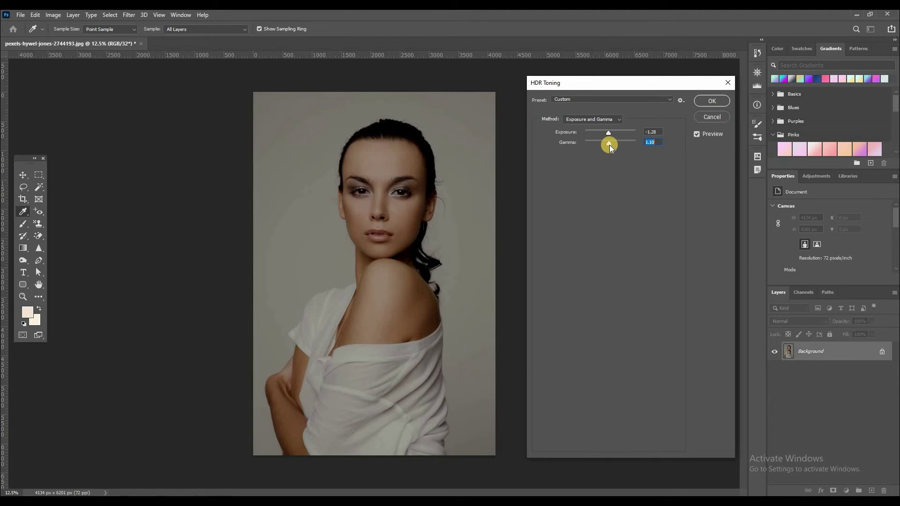
# Try Highlight Compression and Equalize Histogram methods, then settle on Local Adaptation
pyautogui.click(602, 120)
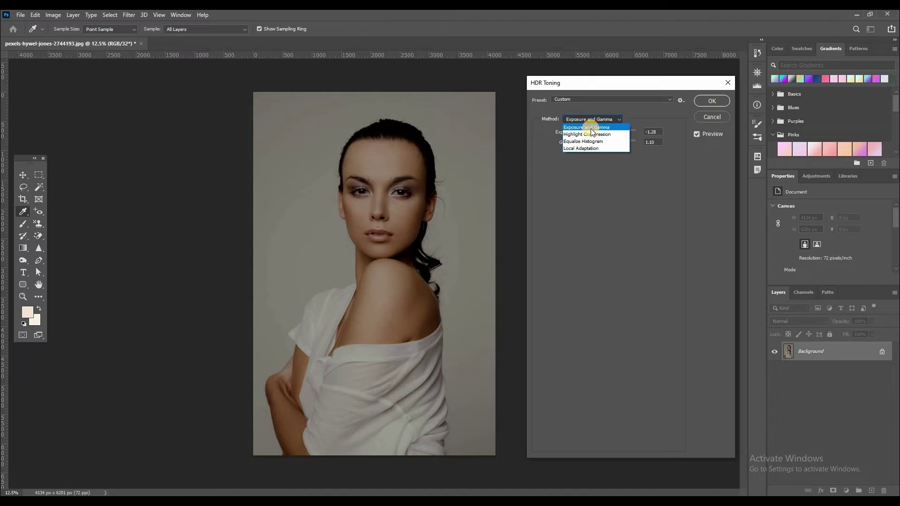
pyautogui.click(591, 135)
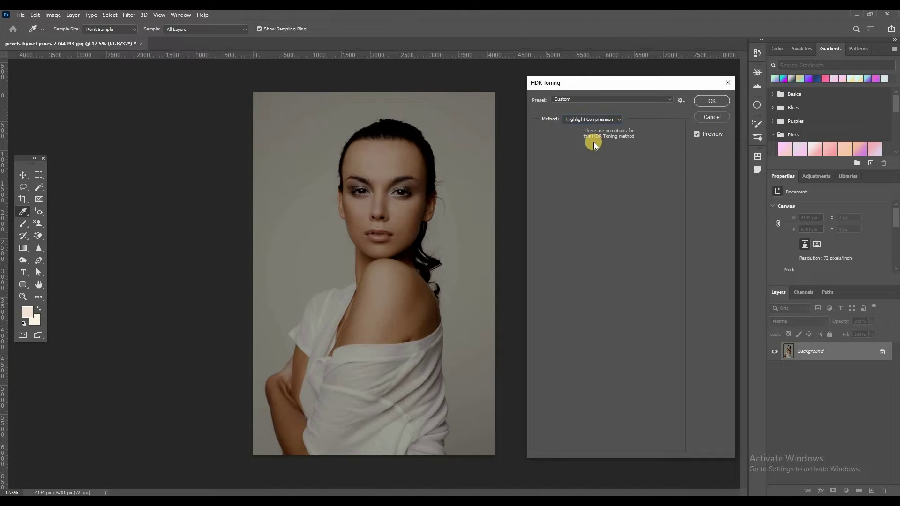
pyautogui.click(597, 122)
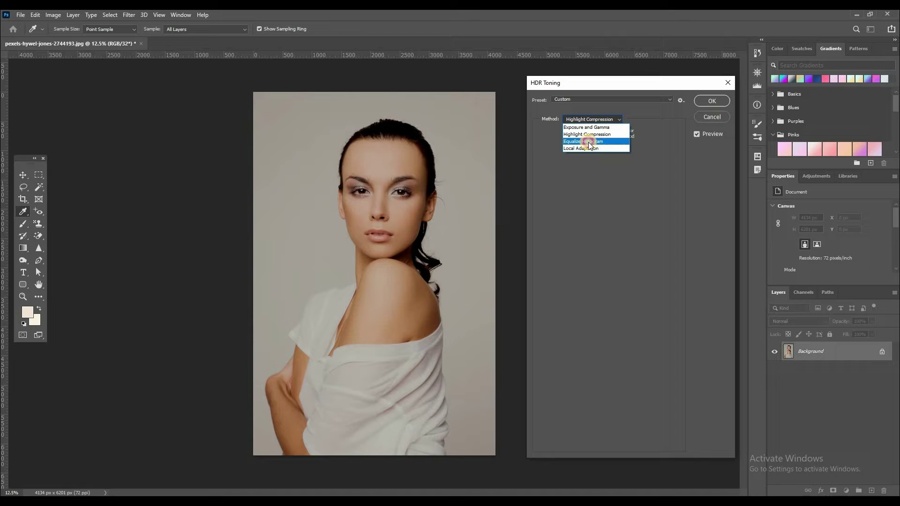
pyautogui.click(588, 142)
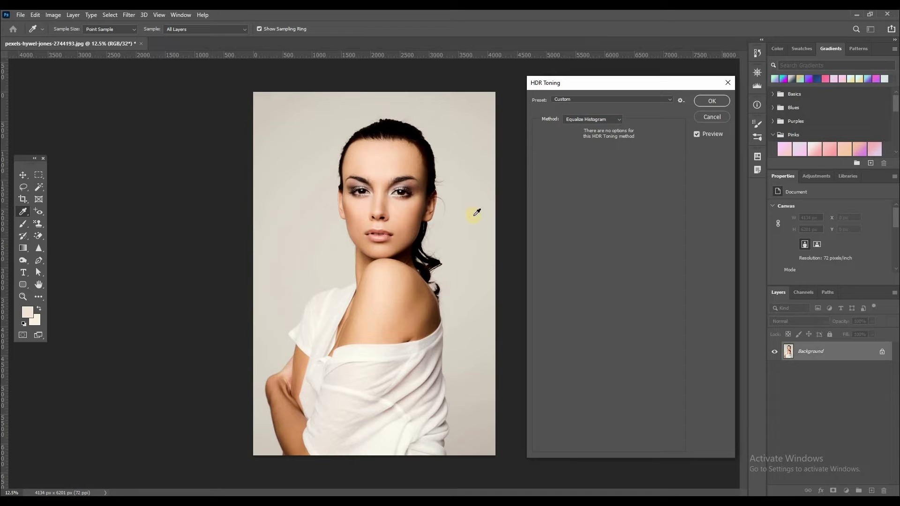
pyautogui.click(579, 119)
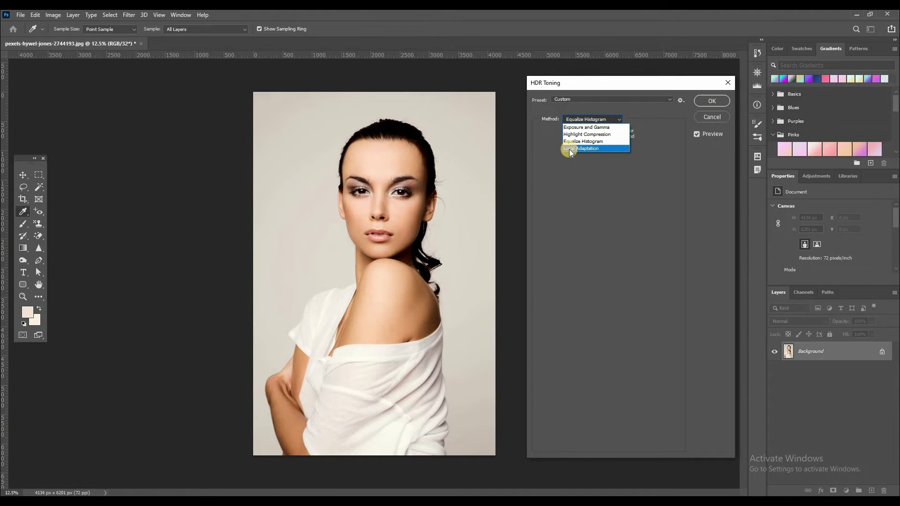
pyautogui.click(570, 149)
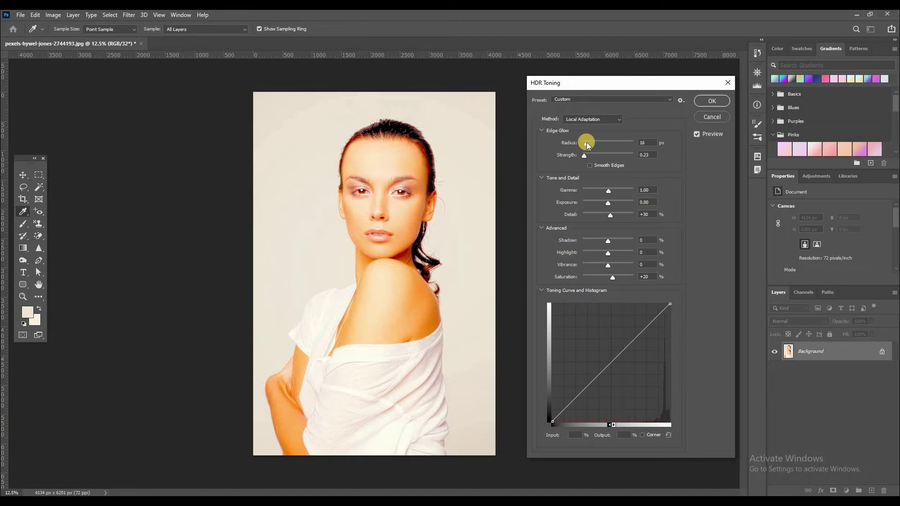
# Set edge glow radius 50 px, strength 1.78 with smooth edges, gamma 1.21, exposure -0.32, detail +17
pyautogui.moveTo(587, 144); pyautogui.dragTo(605, 159)
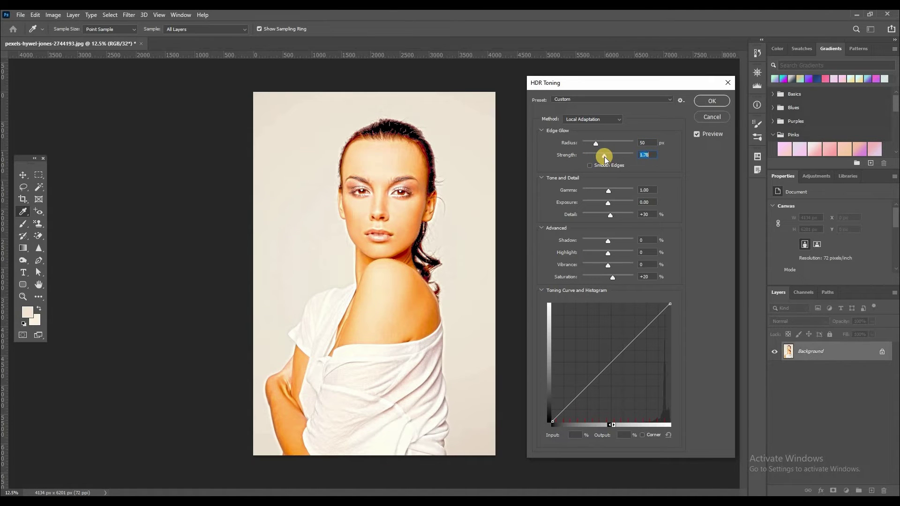
pyautogui.click(588, 166)
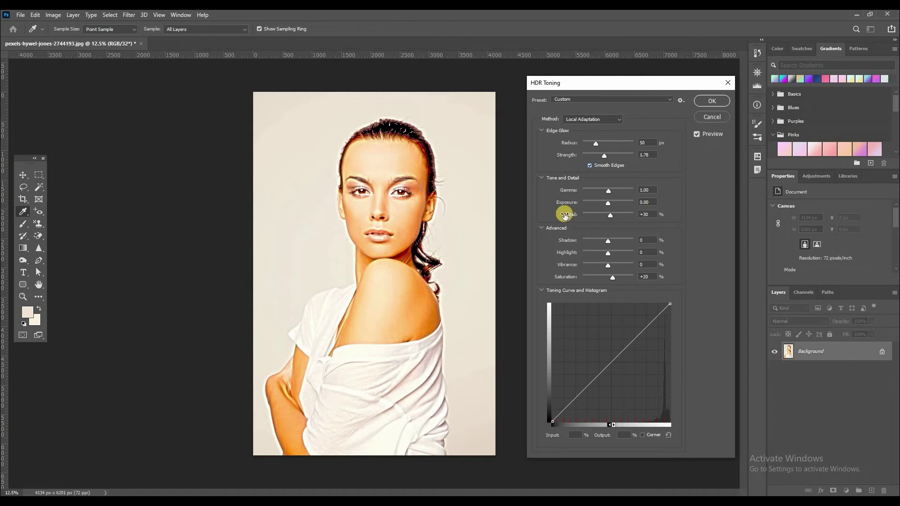
pyautogui.moveTo(608, 191)
pyautogui.mouseDown()
pyautogui.moveTo(597, 191)
pyautogui.moveTo(605, 192)
pyautogui.mouseUp()
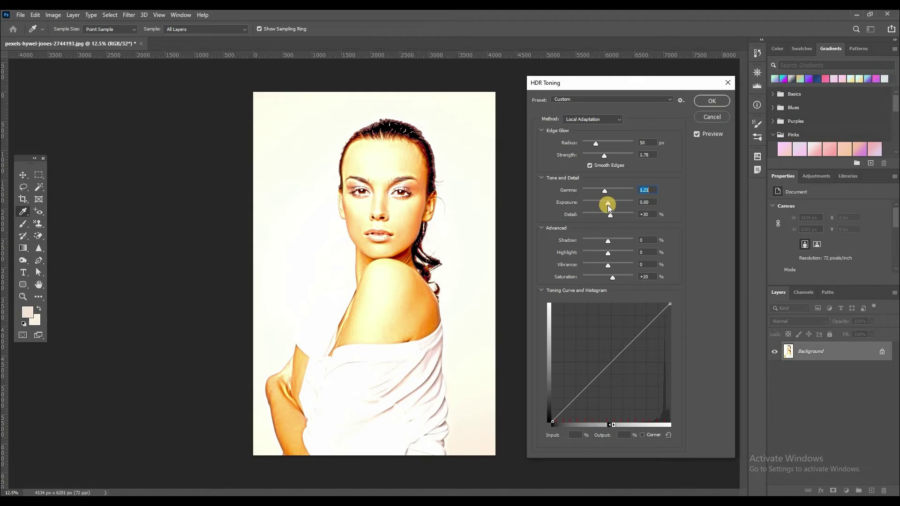
pyautogui.click(600, 202)
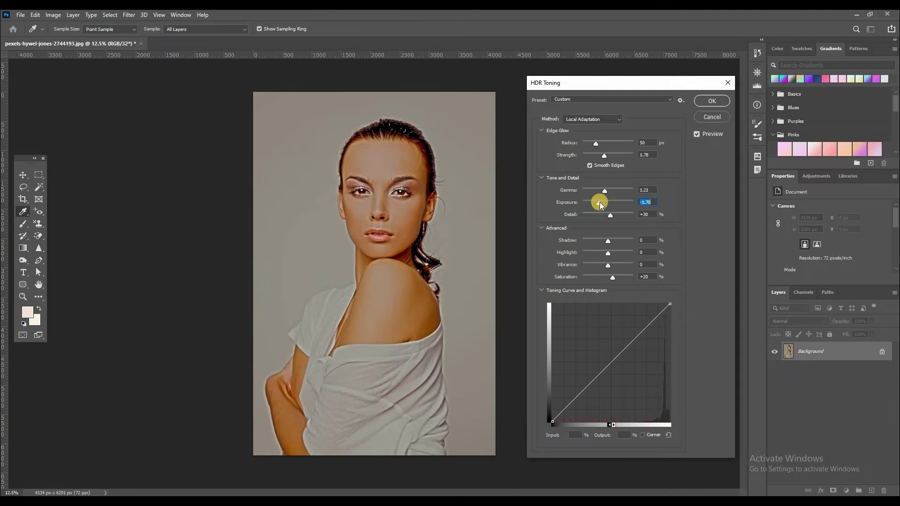
pyautogui.click(606, 203)
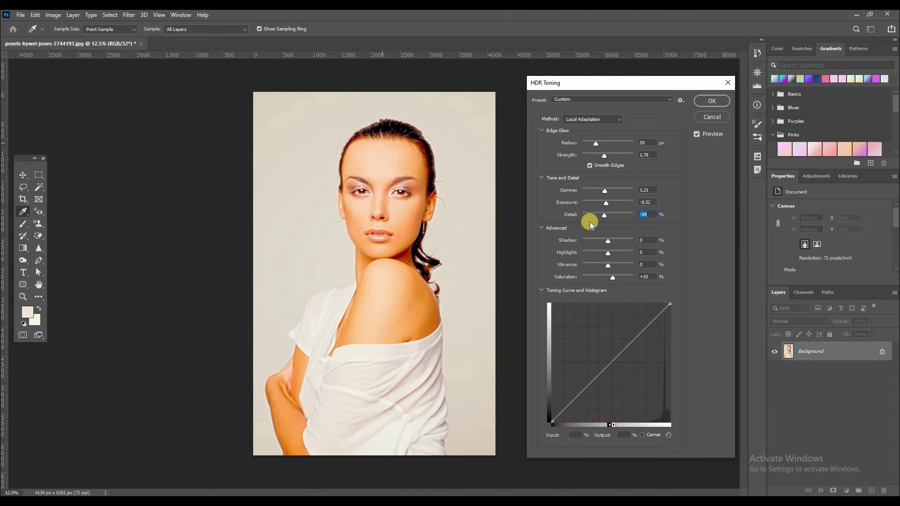
pyautogui.click(604, 215)
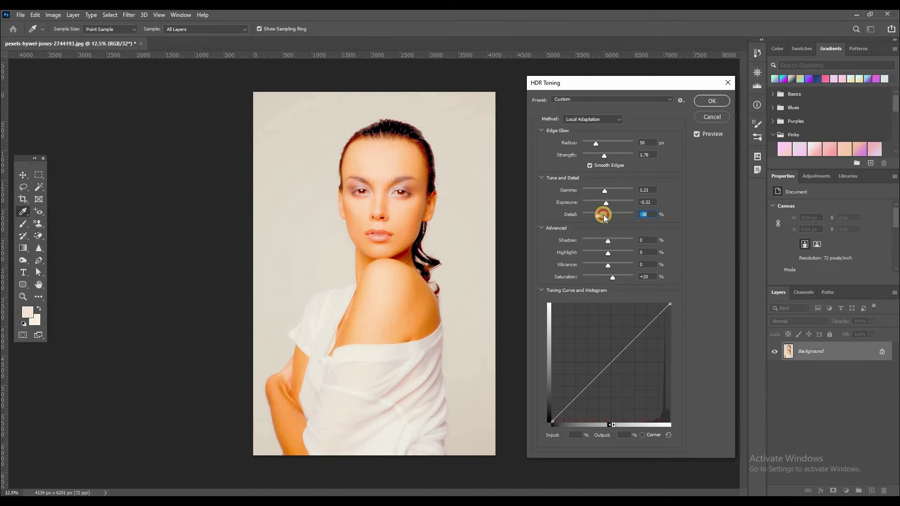
pyautogui.moveTo(605, 216); pyautogui.dragTo(610, 215)
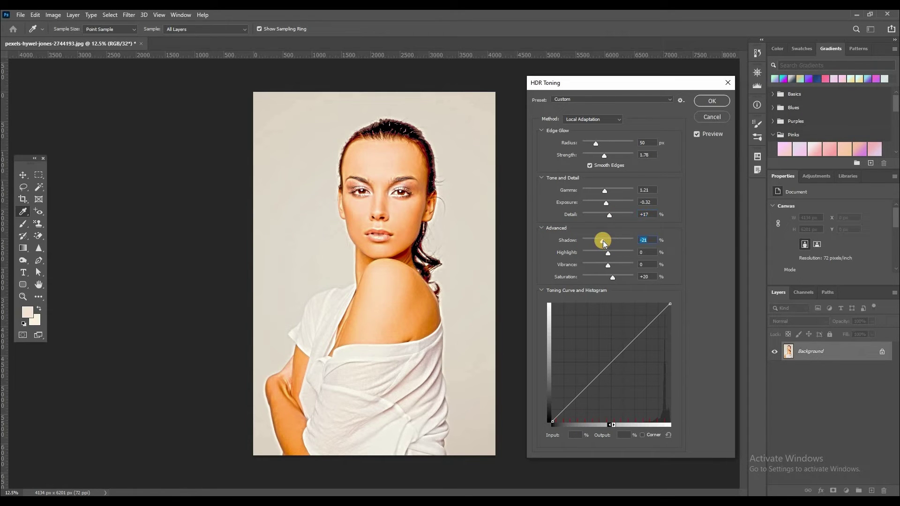
# Set the Advanced values to shadow +1%, highlight +6%, vibrance +1% and saturation +16%
pyautogui.moveTo(605, 243); pyautogui.dragTo(590, 243)
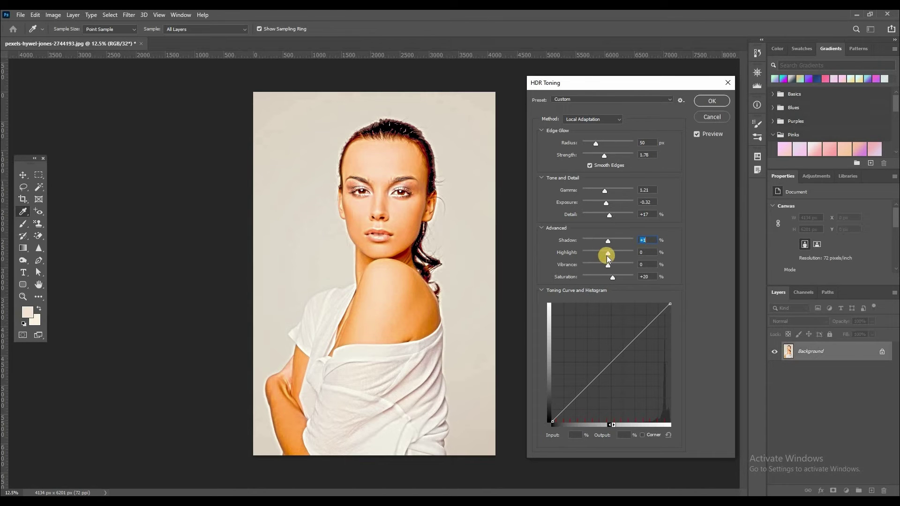
pyautogui.moveTo(603, 254); pyautogui.dragTo(608, 266)
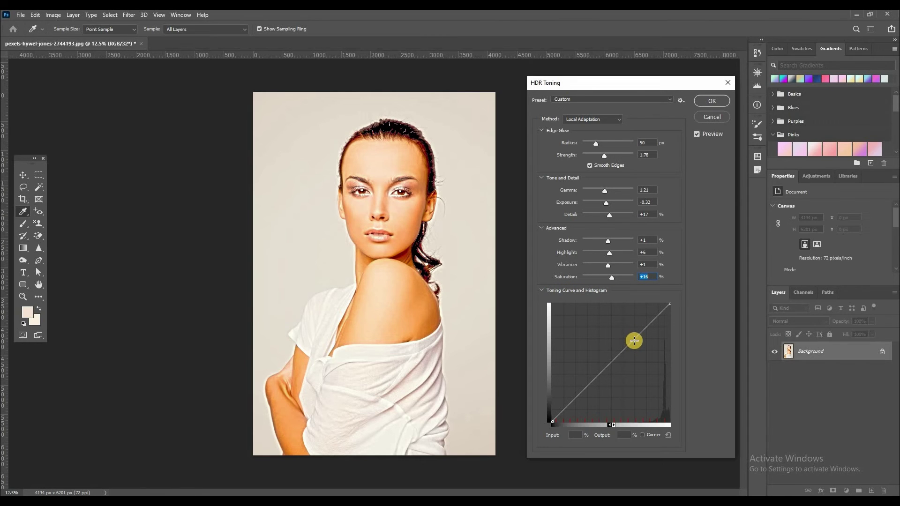
# Add two toning-curve points, placing them at input 22/output 26 and input 72/output 75
pyautogui.click(636, 335)
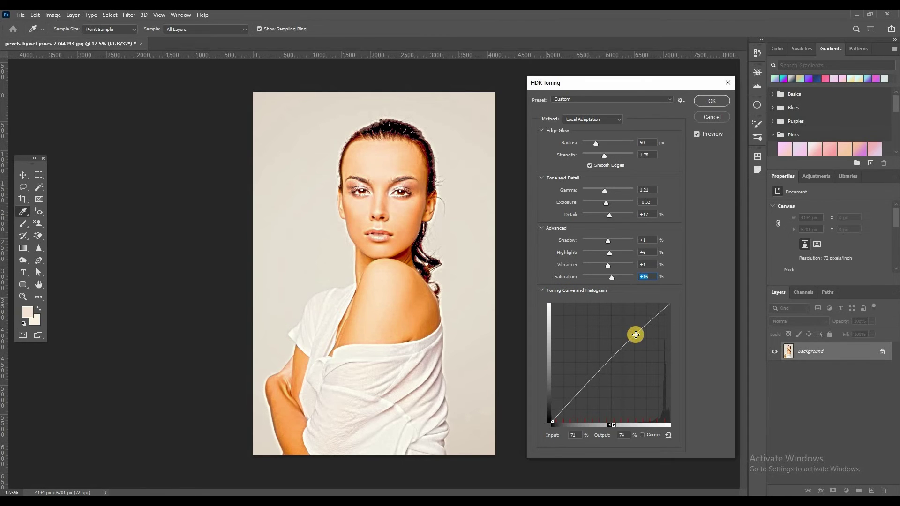
pyautogui.click(580, 390)
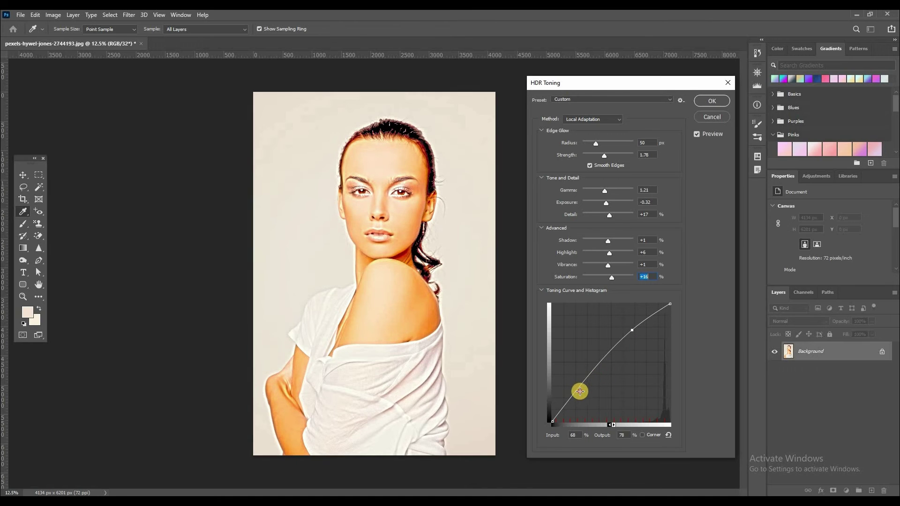
pyautogui.moveTo(584, 394); pyautogui.dragTo(587, 401)
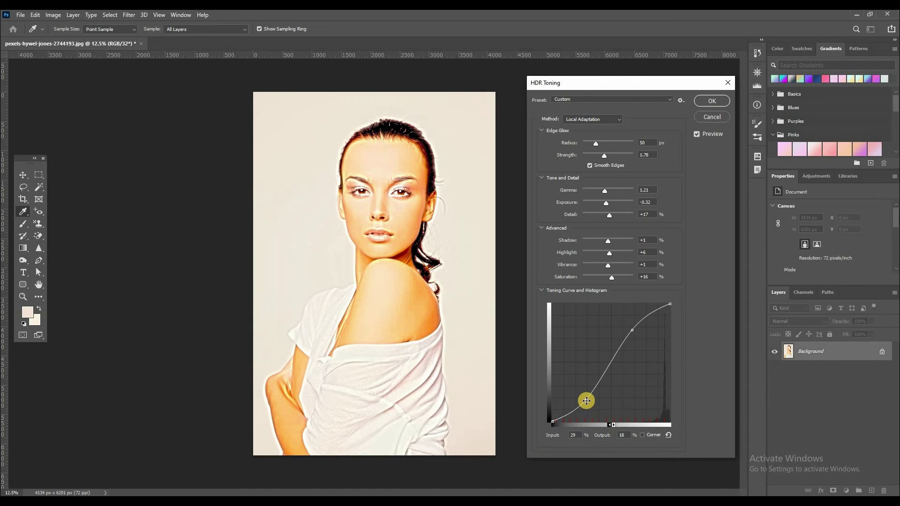
pyautogui.moveTo(583, 398); pyautogui.dragTo(578, 391)
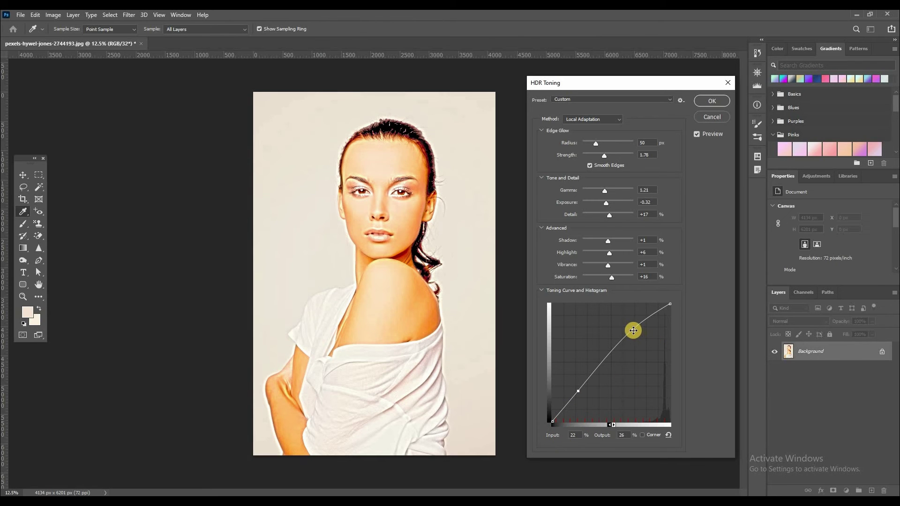
pyautogui.moveTo(639, 334); pyautogui.dragTo(637, 335)
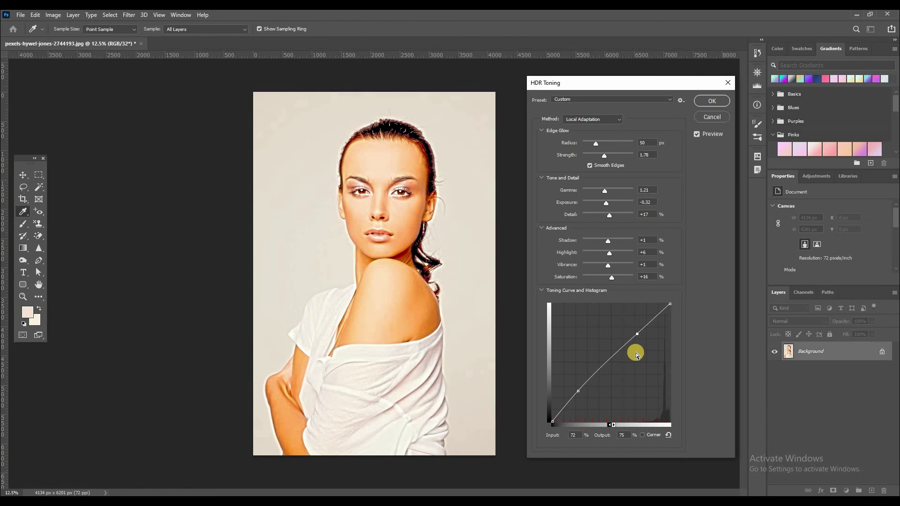
# Confirm the HDR Toning dialog with OK so the toning is applied to the portrait
pyautogui.click(712, 101)
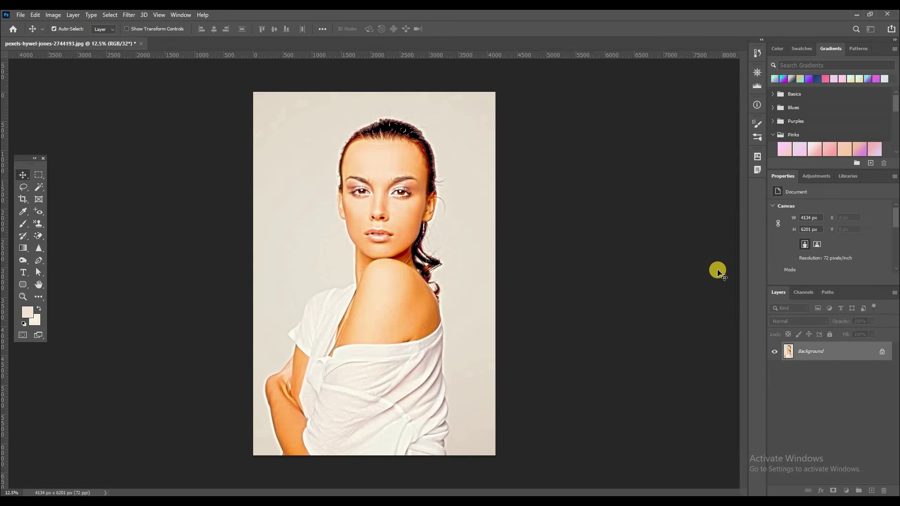